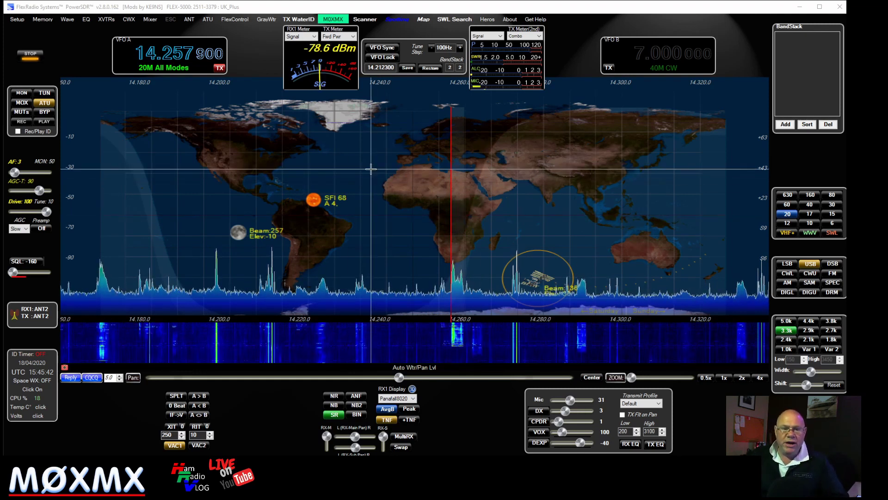
- Tune VFO A across 20 m with wheel scrolls and spectrum drags, settling on 14.258800 MHz
scroll(371, 168, "down", 5)
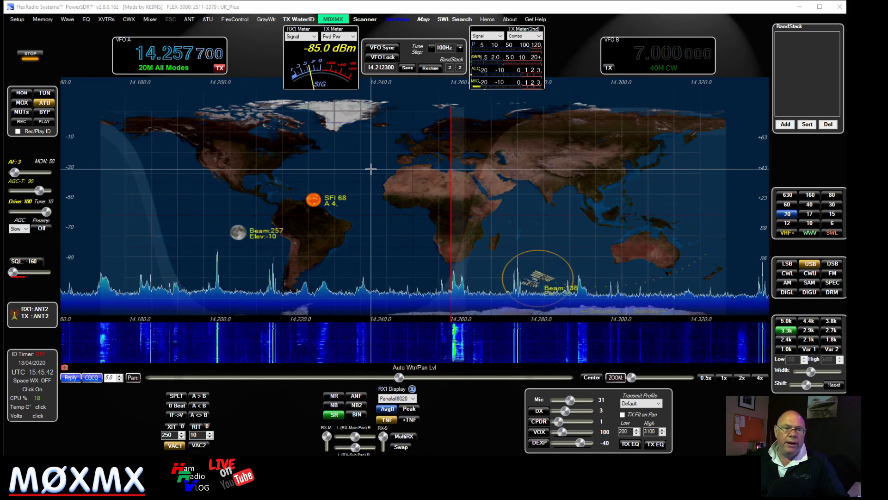
scroll(371, 168, "down", 2)
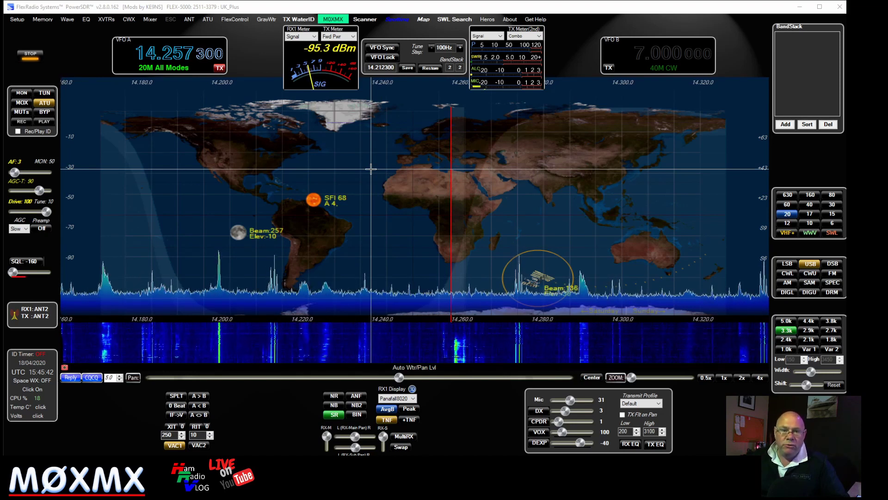
scroll(368, 169, "down", 7)
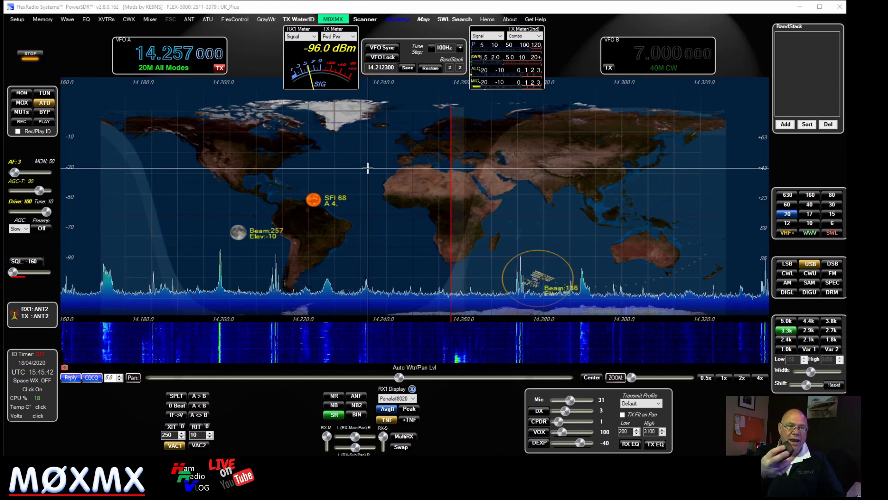
scroll(367, 169, "down", 10)
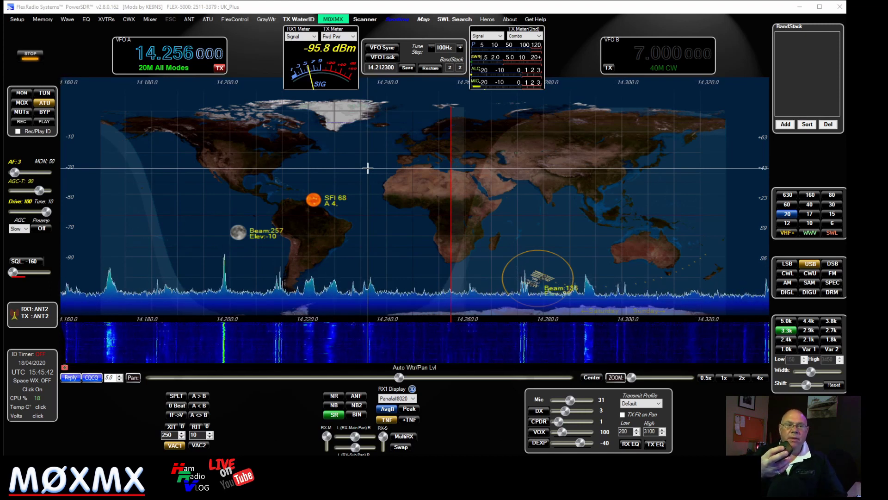
scroll(368, 168, "up", 16)
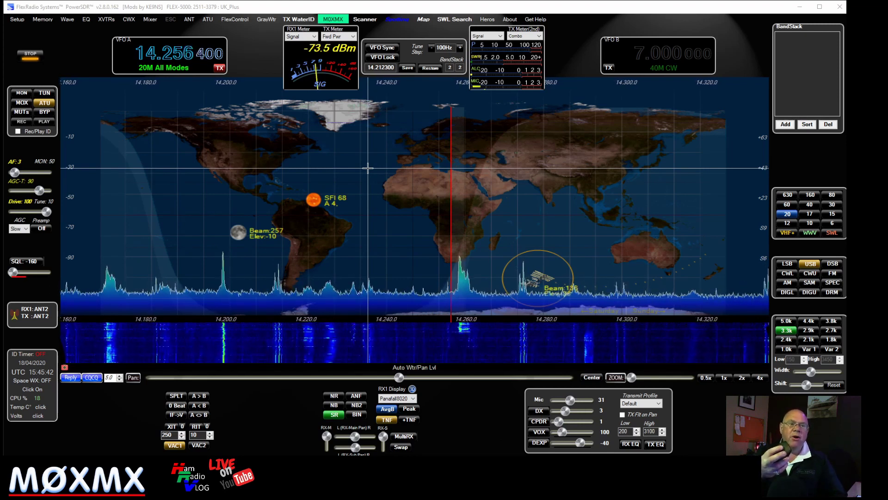
scroll(368, 168, "up", 12)
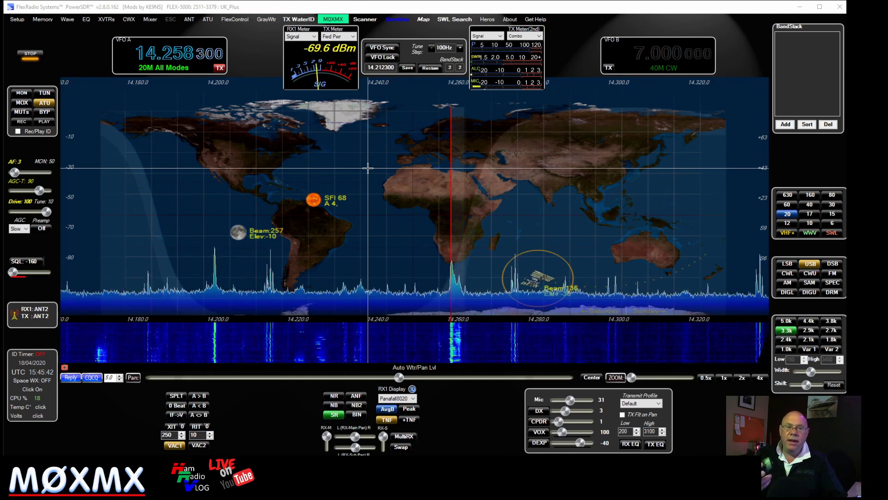
scroll(368, 168, "down", 3)
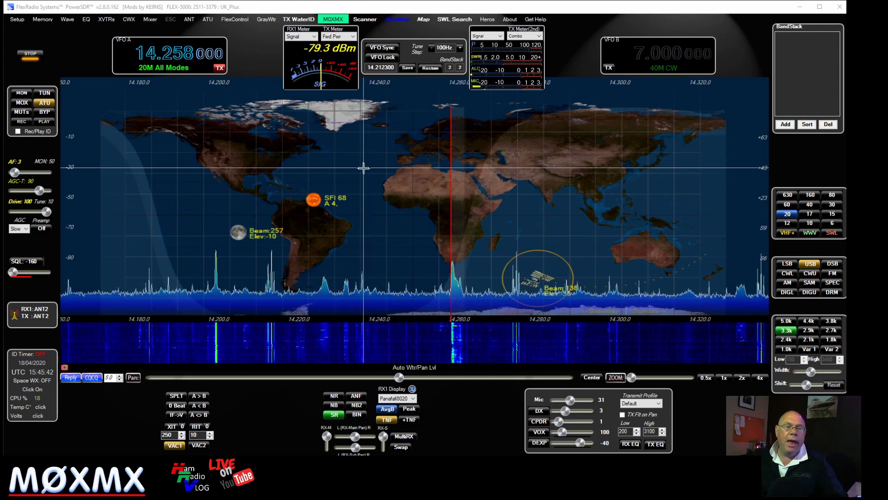
left_click(338, 186)
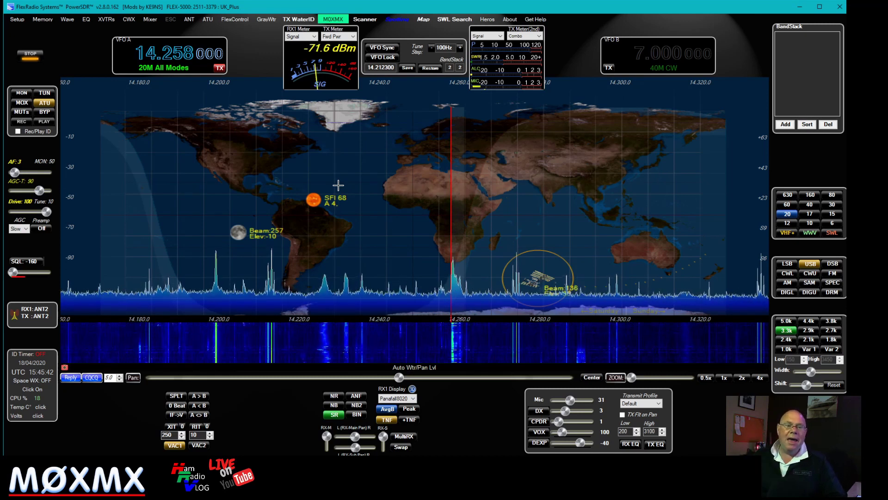
left_click_drag(333, 185, 229, 195)
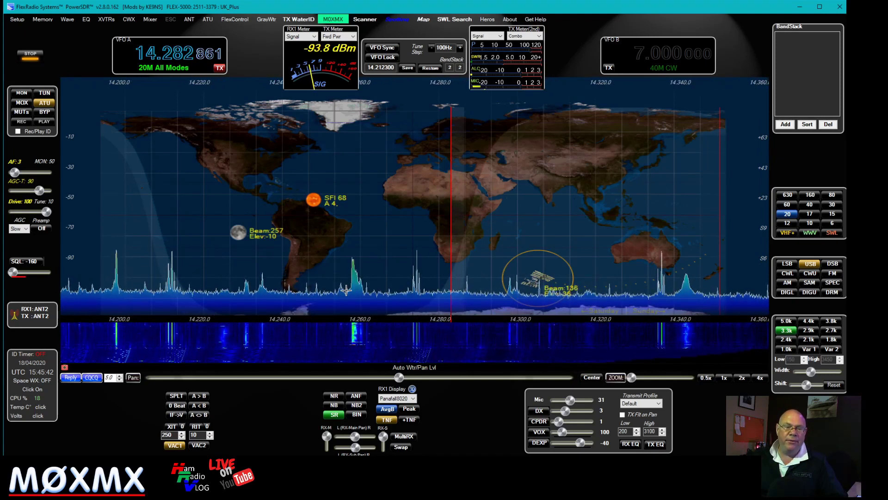
left_click_drag(376, 199, 470, 187)
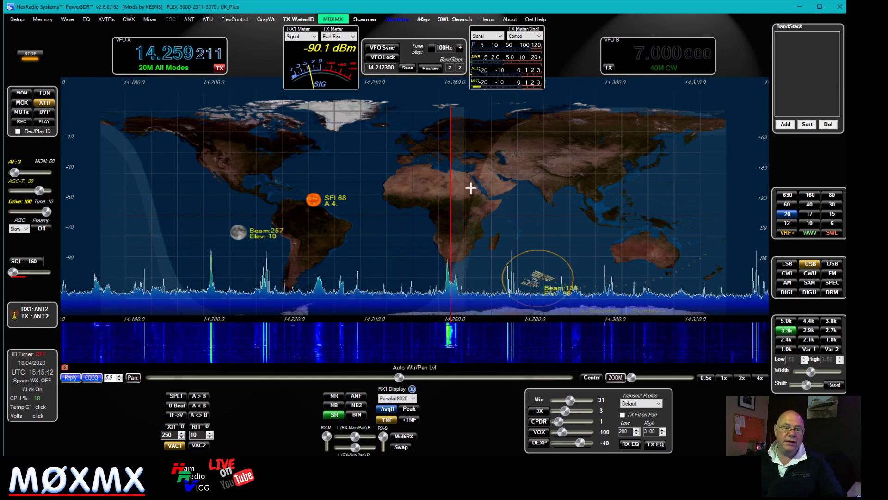
scroll(471, 188, "down", 5)
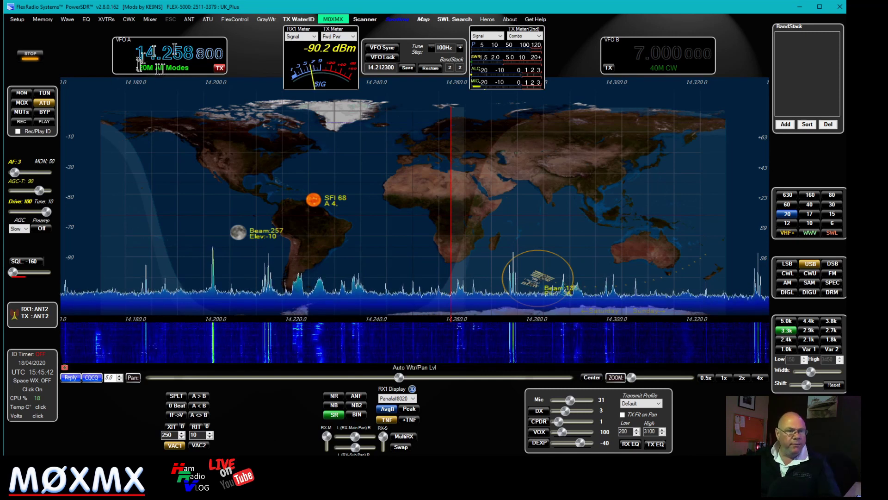
- In Setup, try the AnalogTR7 and Bar meter types, restore Analog, then view Display appearance settings
left_click(19, 20)
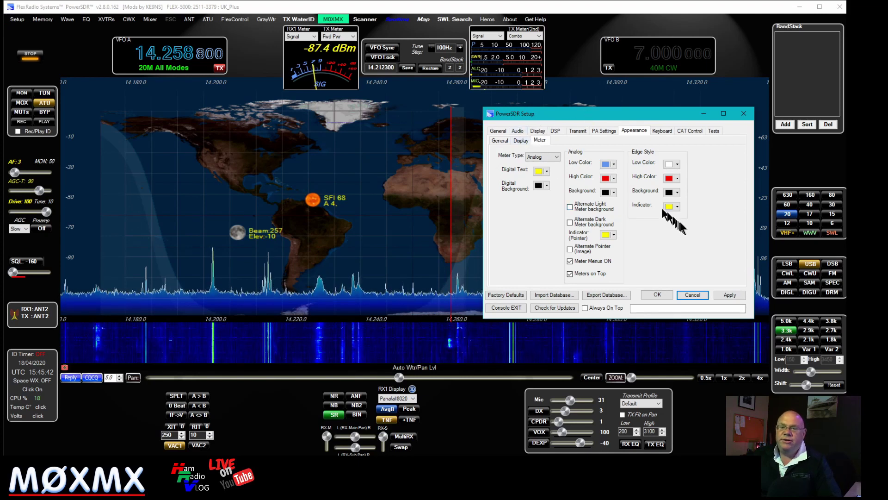
left_click(556, 158)
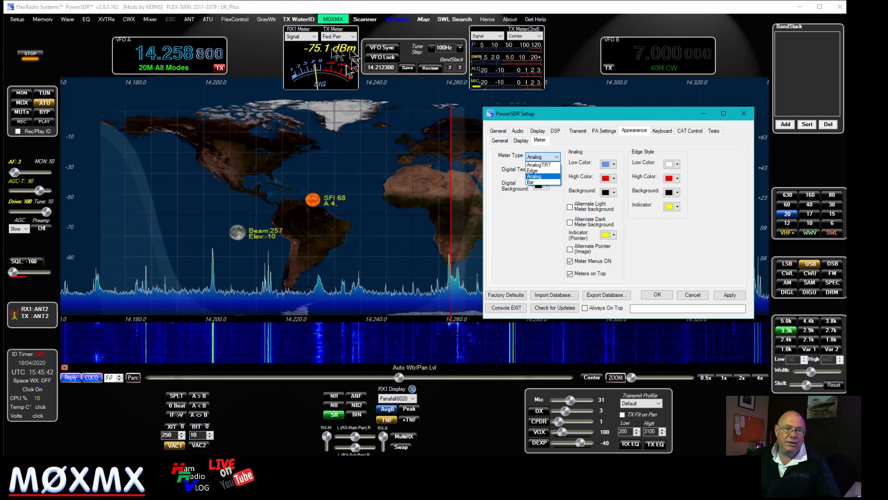
left_click(539, 165)
left_click(543, 156)
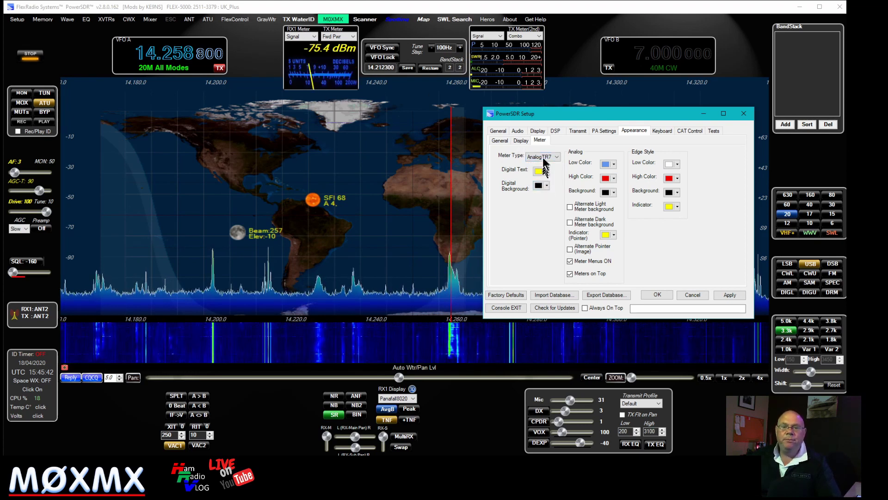
left_click(541, 182)
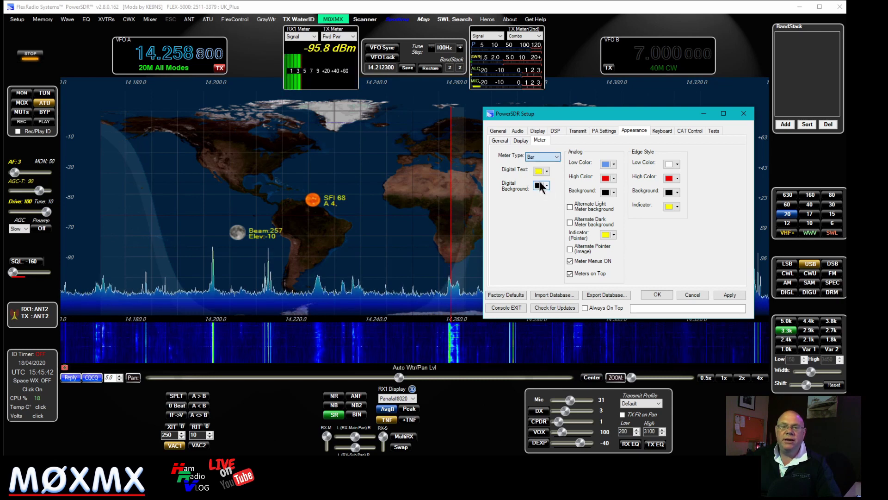
left_click(543, 157)
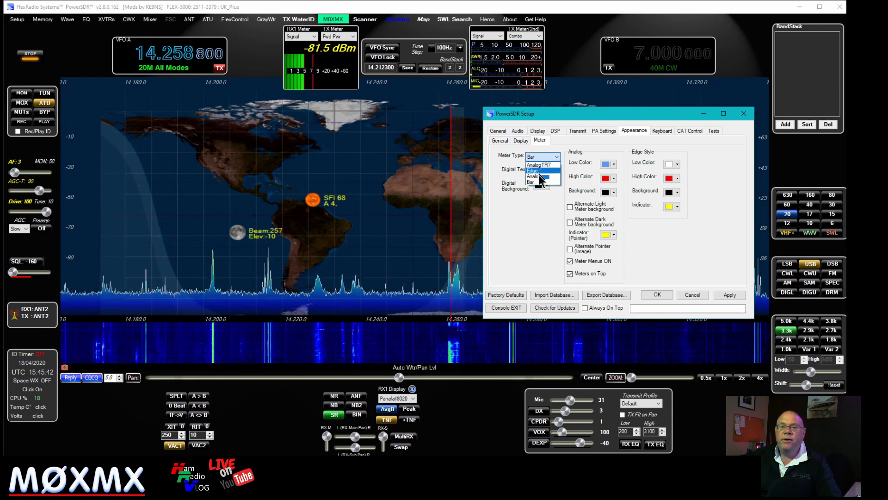
left_click(535, 177)
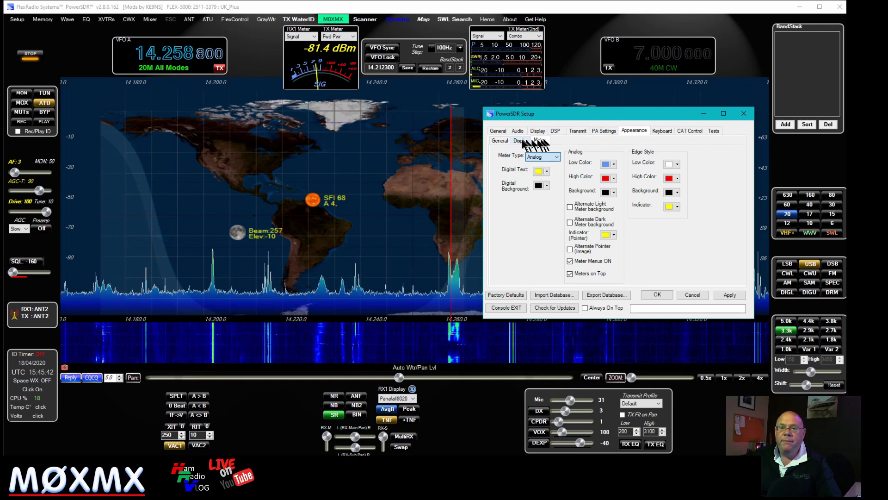
left_click(500, 140)
left_click(521, 142)
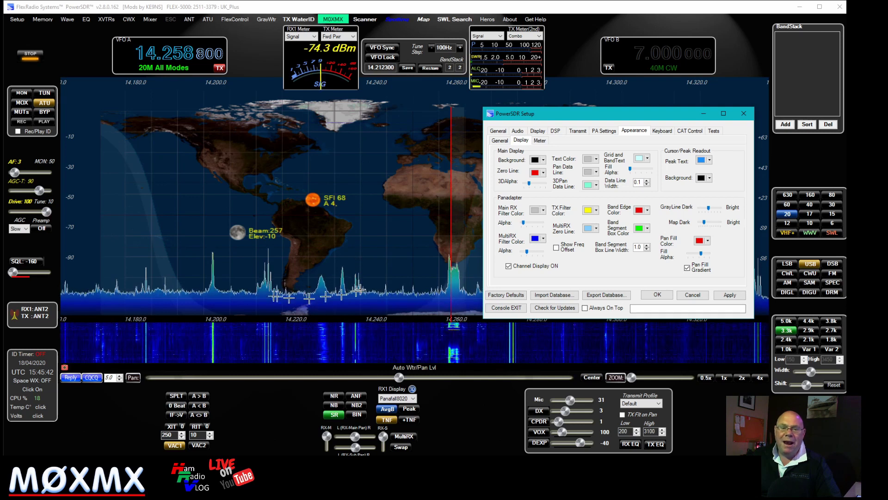
- Set Pan Fill Color to orange after trying purple, and enable Pan Fill Gradient
left_click(707, 240)
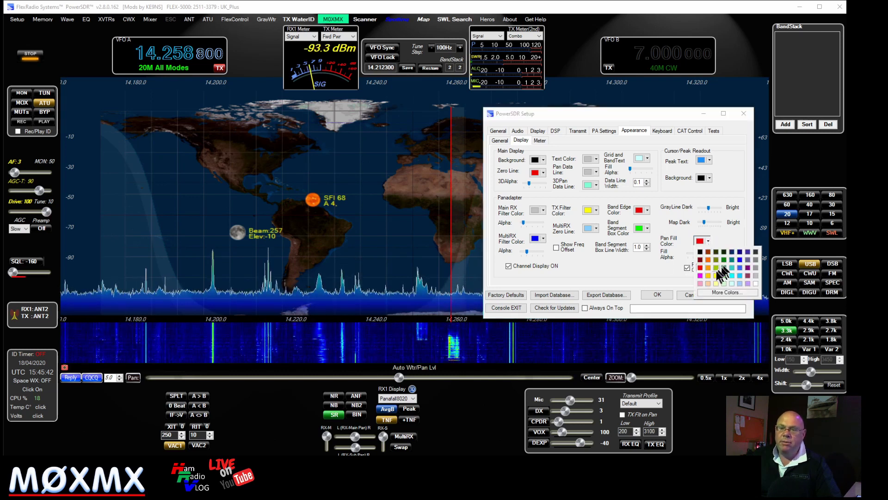
left_click(747, 269)
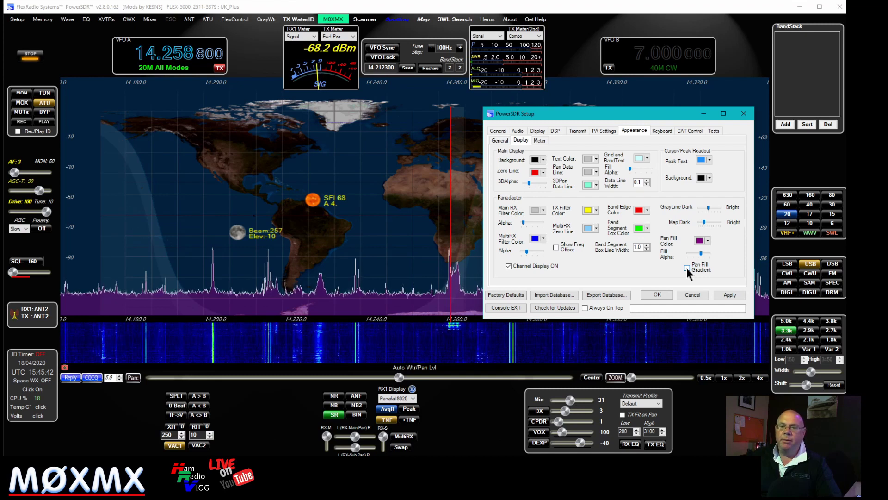
left_click(707, 240)
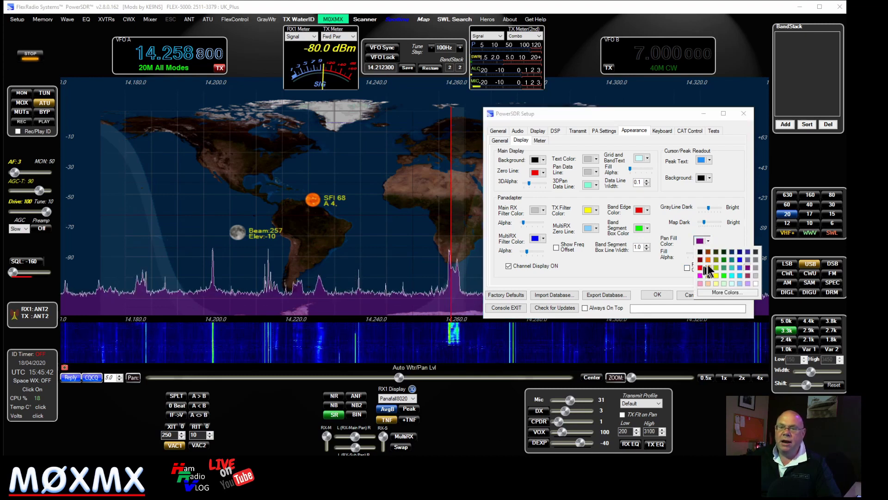
left_click(706, 260)
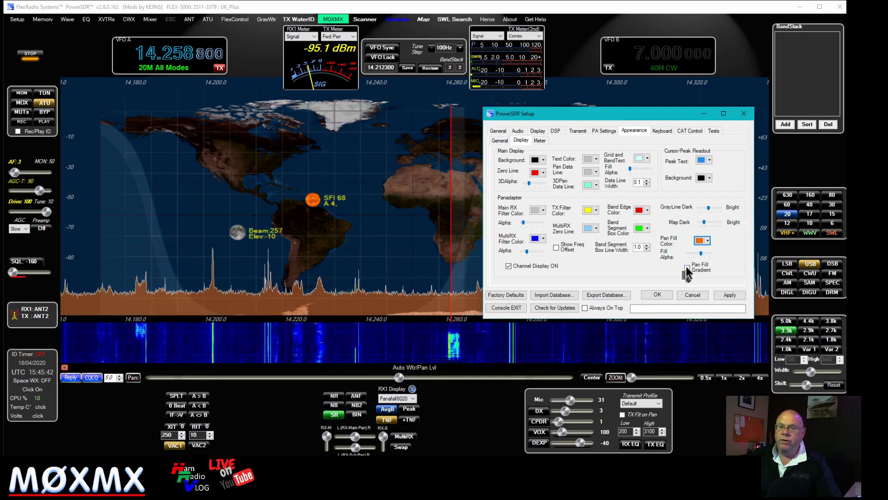
left_click(687, 267)
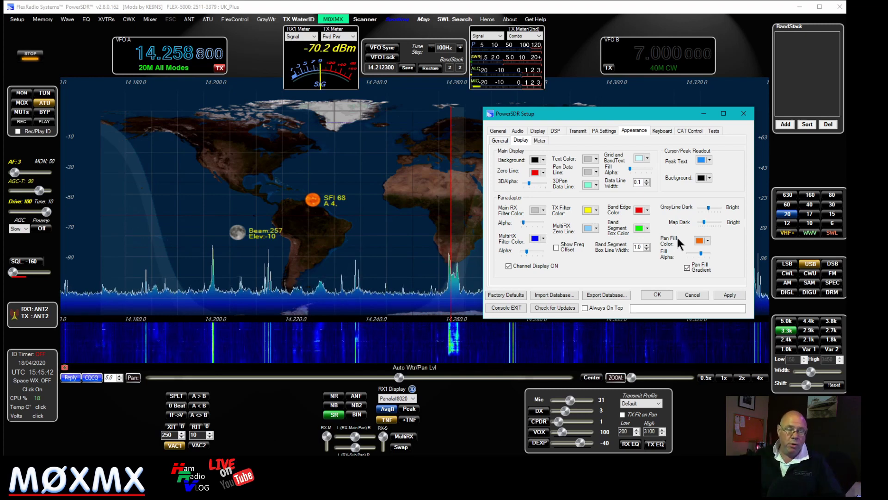
- Close Setup and review the FLEX-5000 antenna dialog (Expert mode, 20 m, ANT 2)
left_click(743, 114)
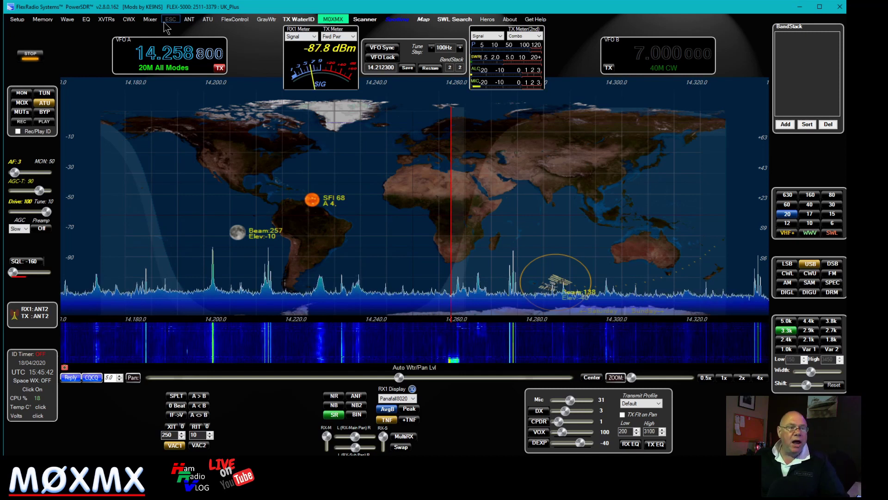
left_click(190, 21)
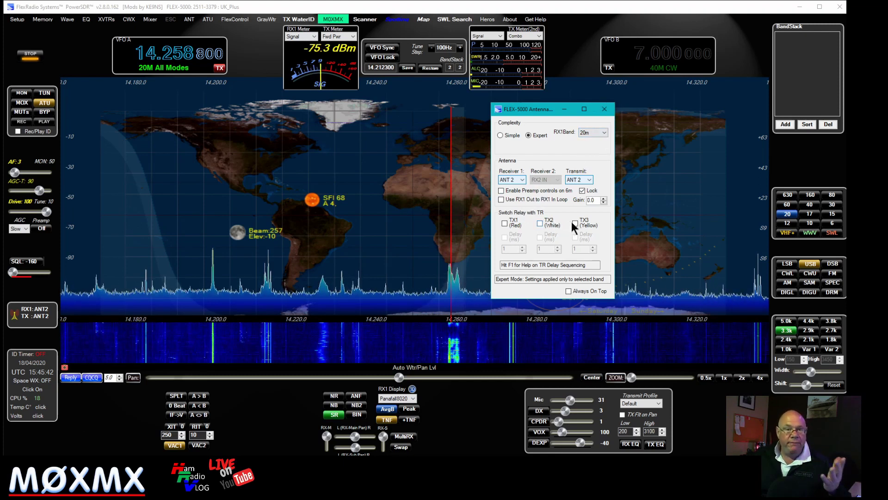
left_click(604, 109)
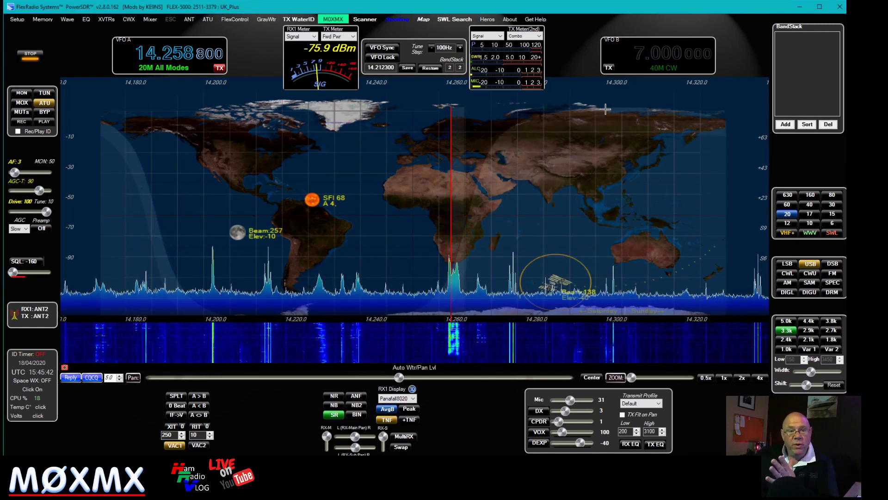
left_click(209, 19)
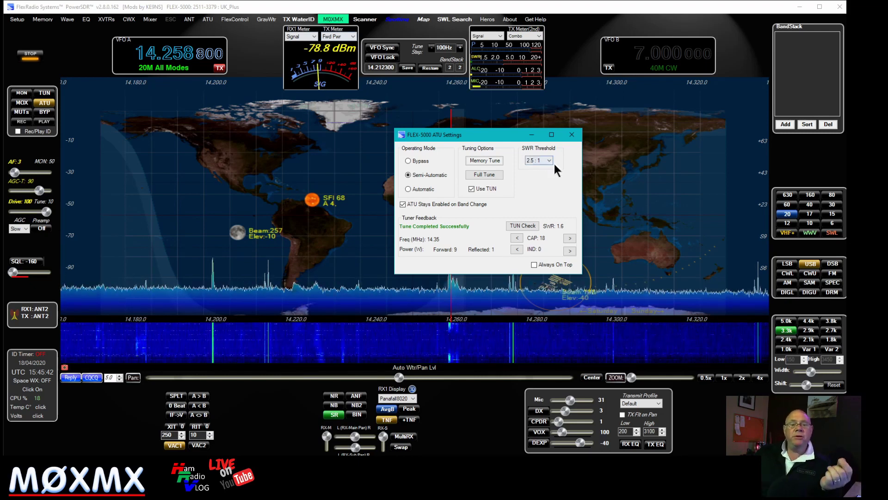
left_click(571, 134)
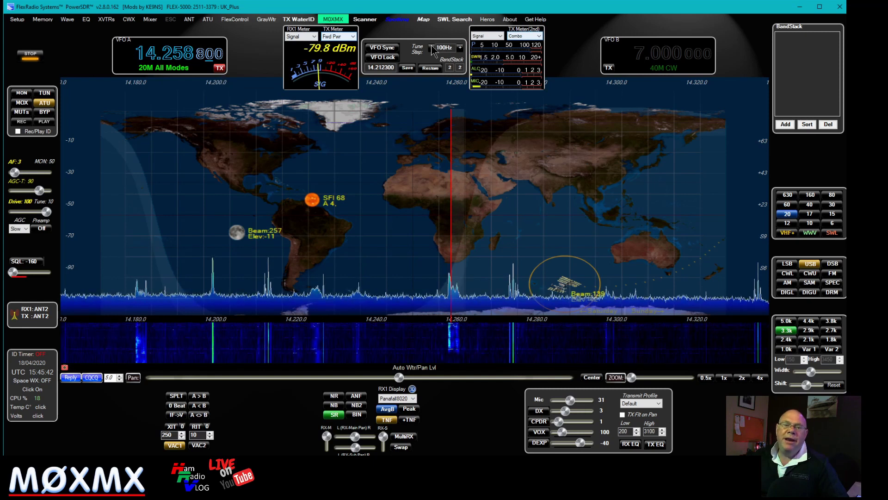
- Nudge VFO A on the panadapter and raise the tuning step to 1 kHz
scroll(325, 161, "down", 3)
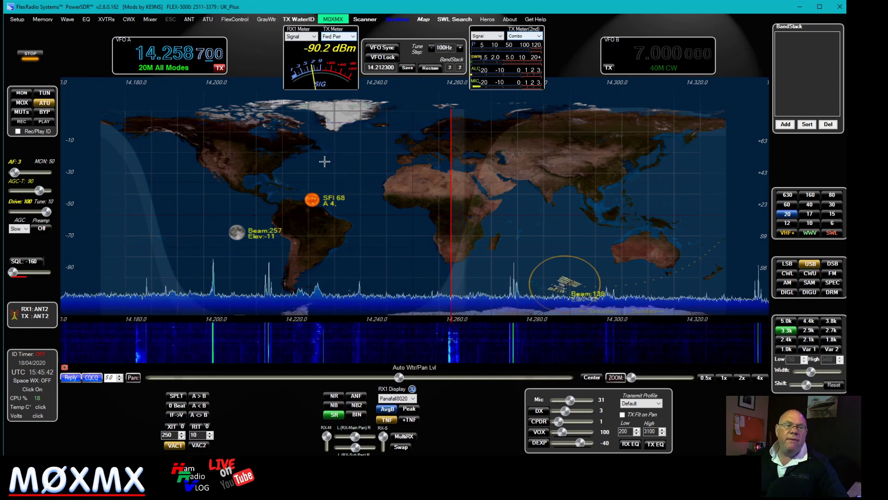
scroll(324, 161, "down", 3)
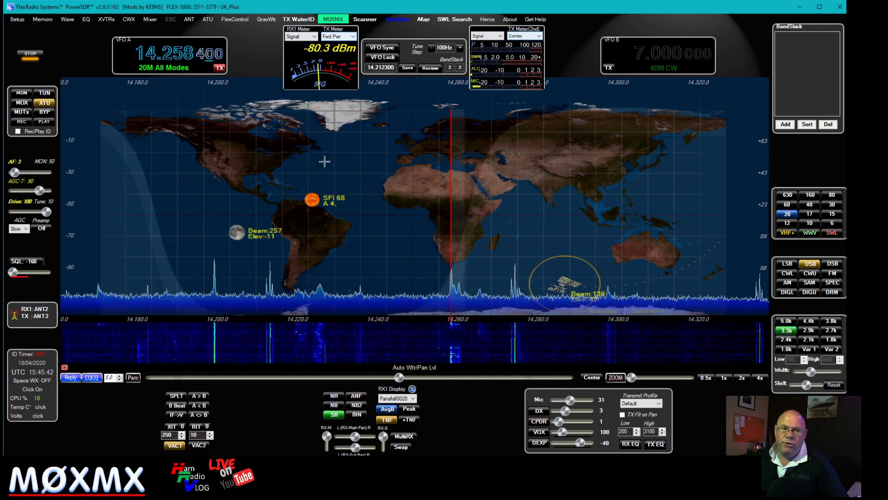
left_click(460, 48)
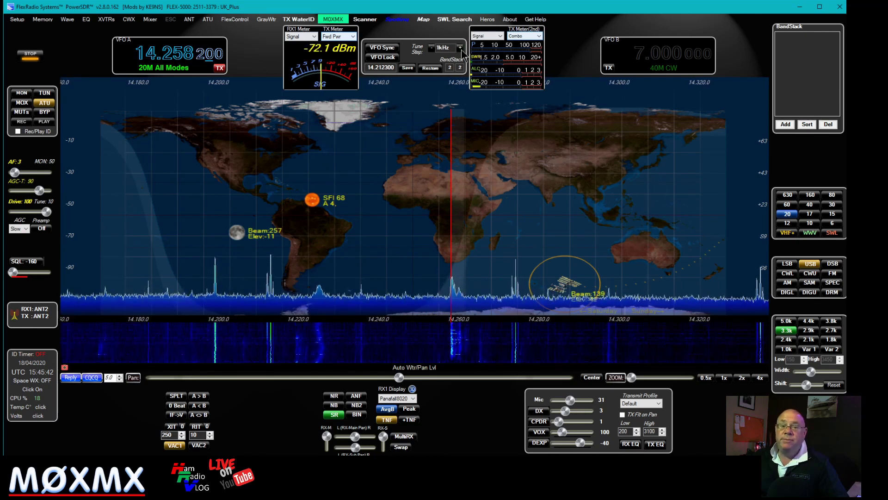
- Wheel-tune the VFO A digits down to 14.255.555 MHz
scroll(300, 167, "down", 2)
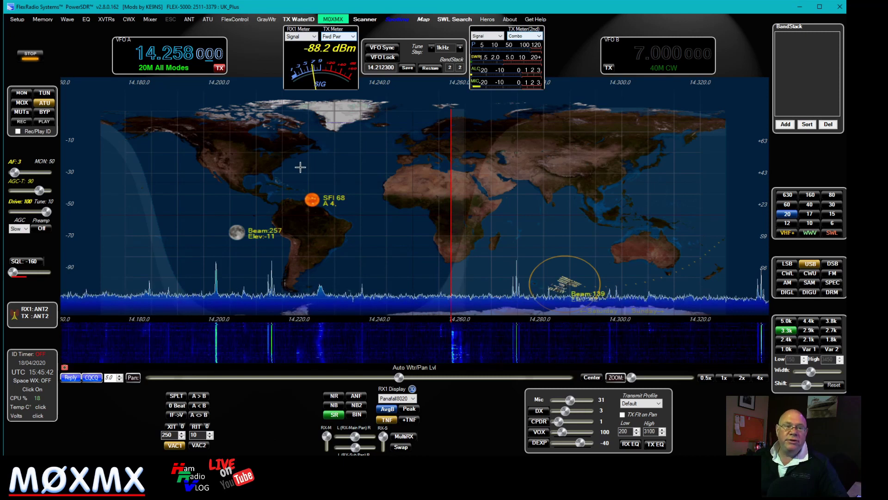
scroll(300, 167, "down", 4)
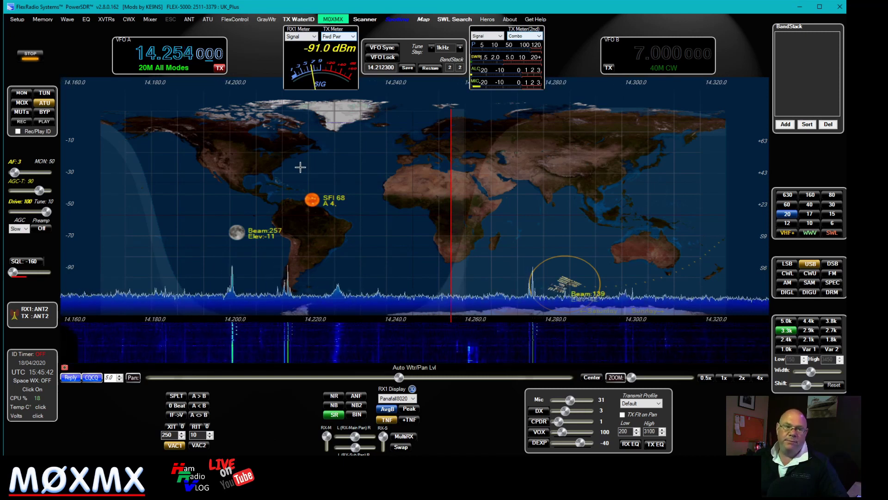
scroll(300, 167, "up", 3)
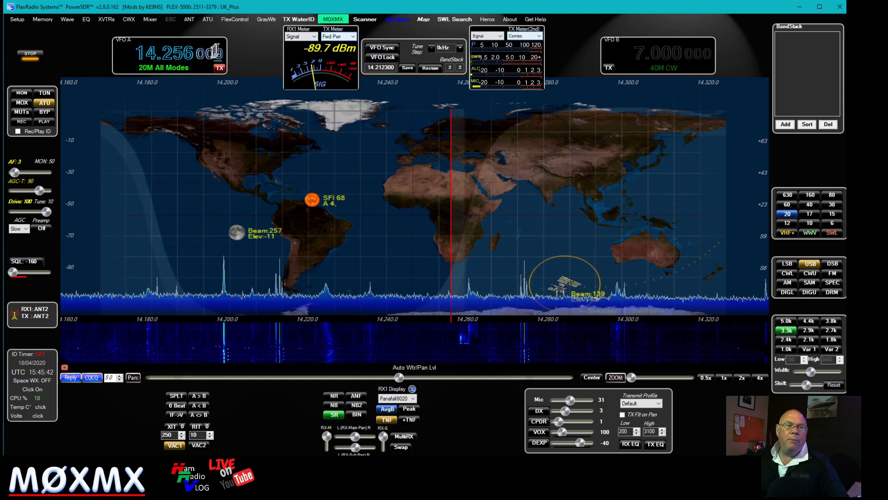
scroll(220, 48, "down", 1)
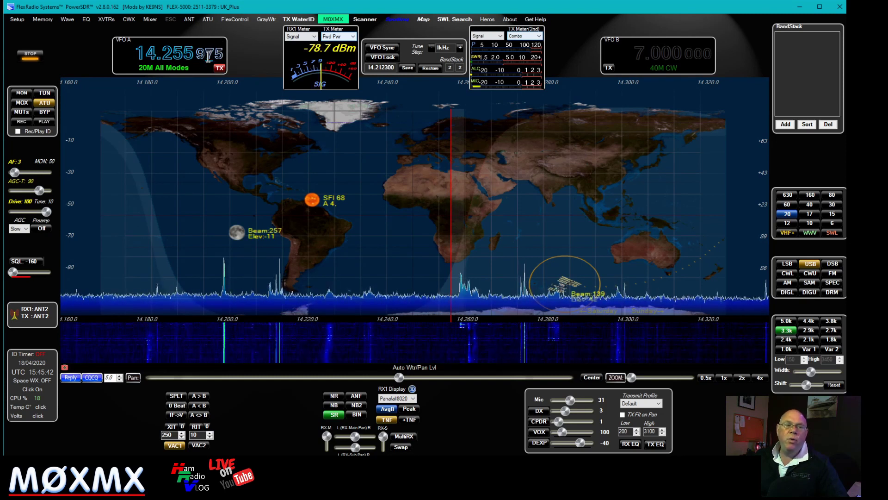
scroll(198, 55, "down", 4)
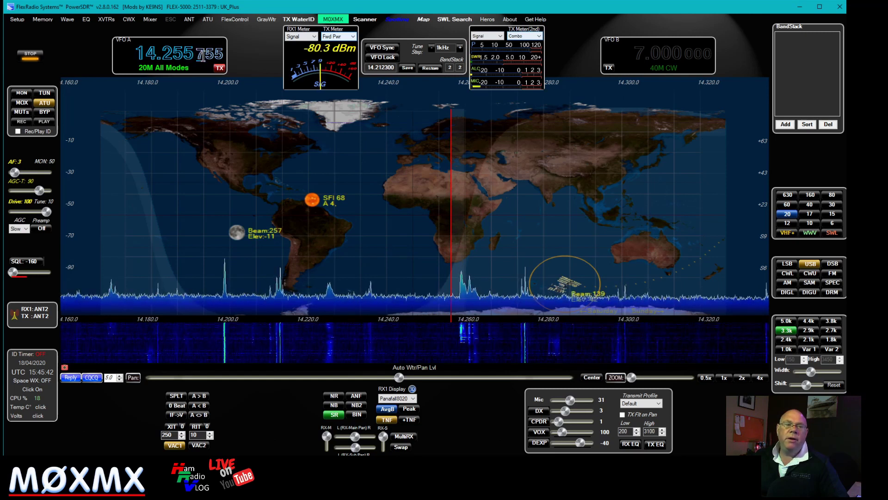
scroll(189, 56, "down", 3)
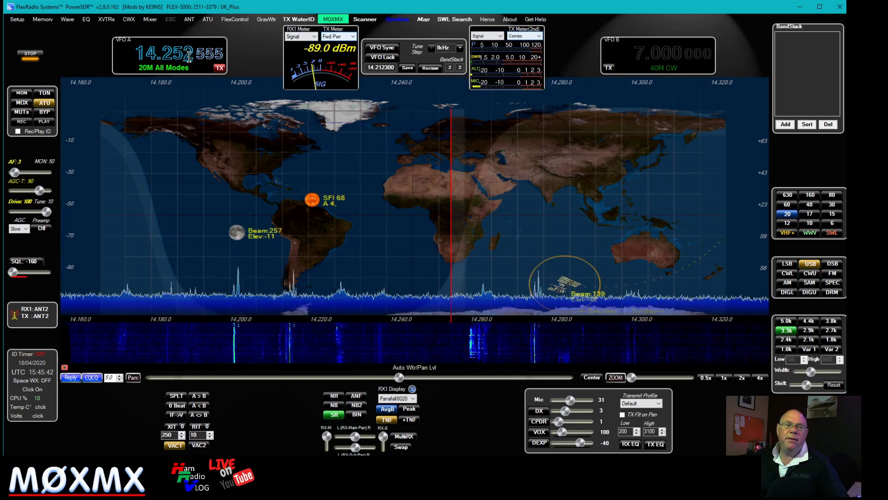
scroll(188, 56, "up", 3)
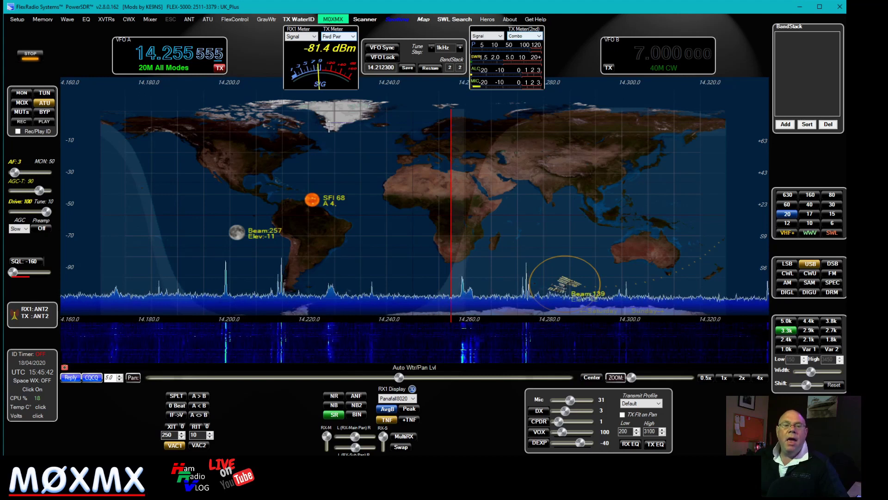
- Enter 14.2 directly into the VFO A display so it reads 14.200.000 MHz
left_click(182, 58)
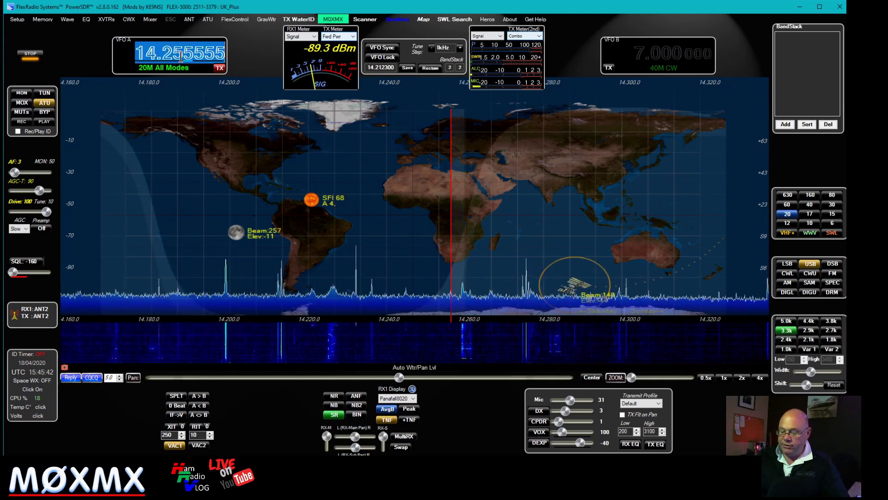
type("14")
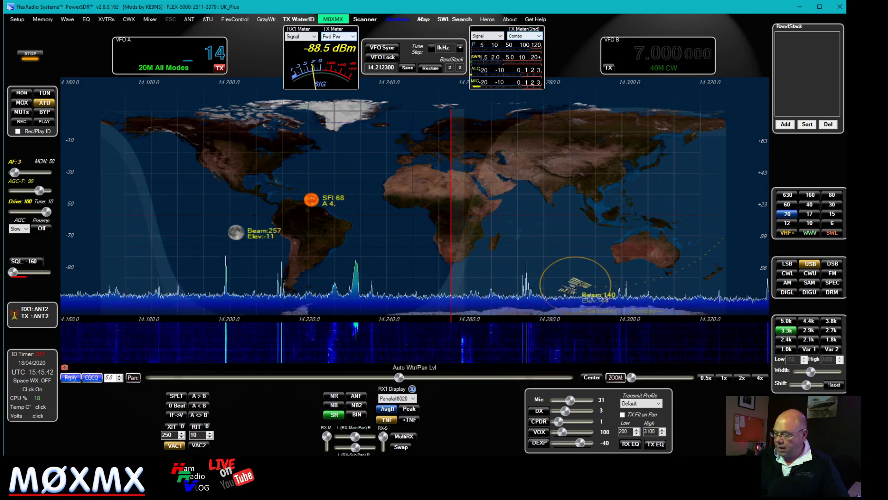
type(".2")
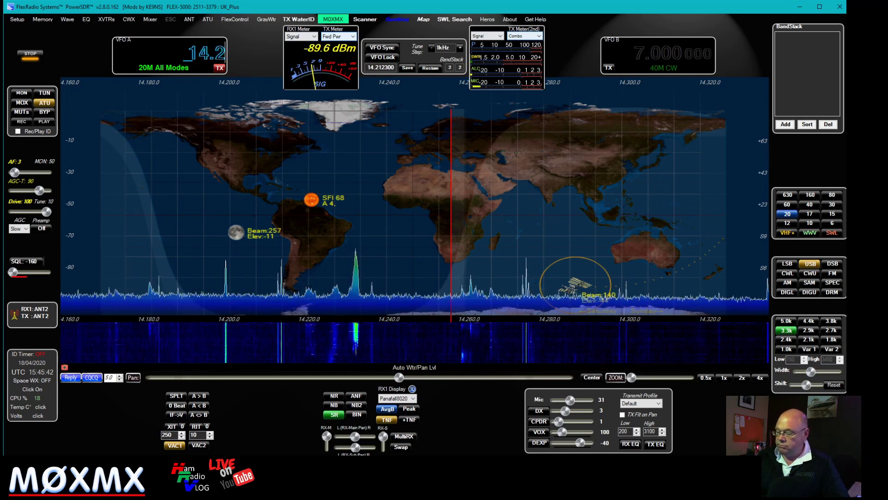
key("Return")
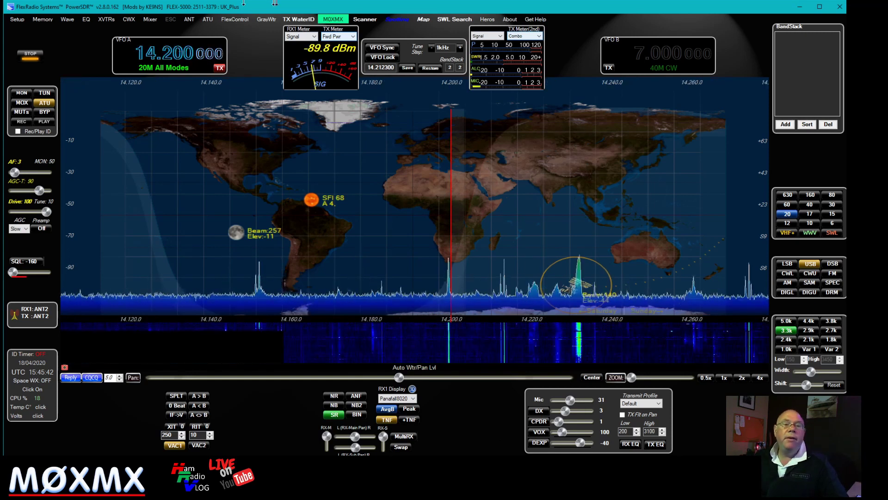